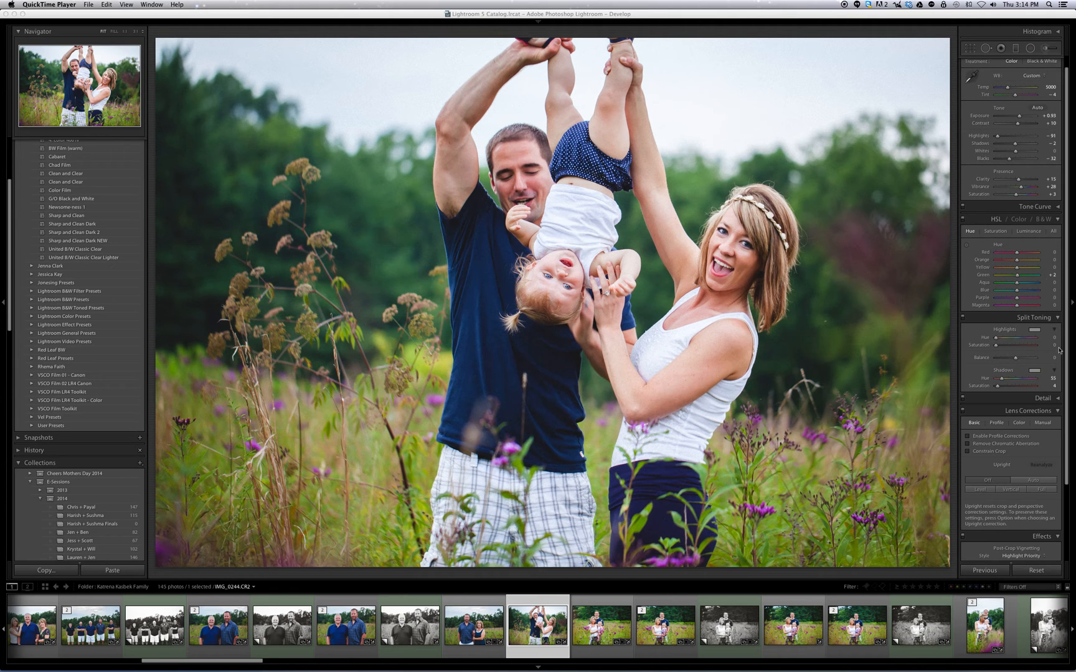
pyautogui.click(1027, 318)
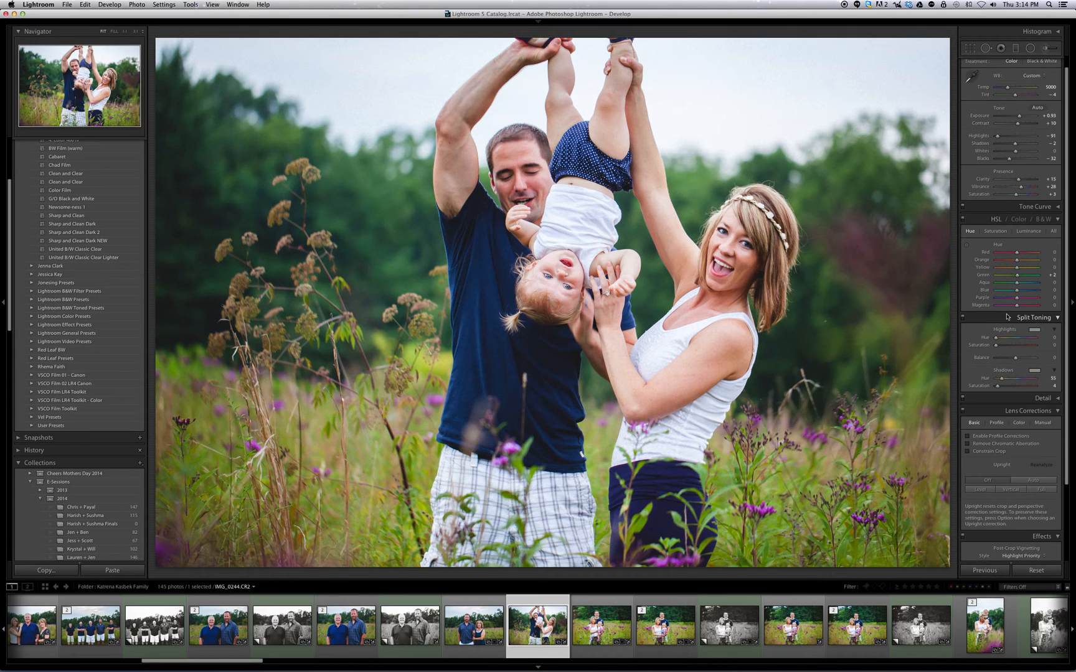
pyautogui.rightClick(1007, 316)
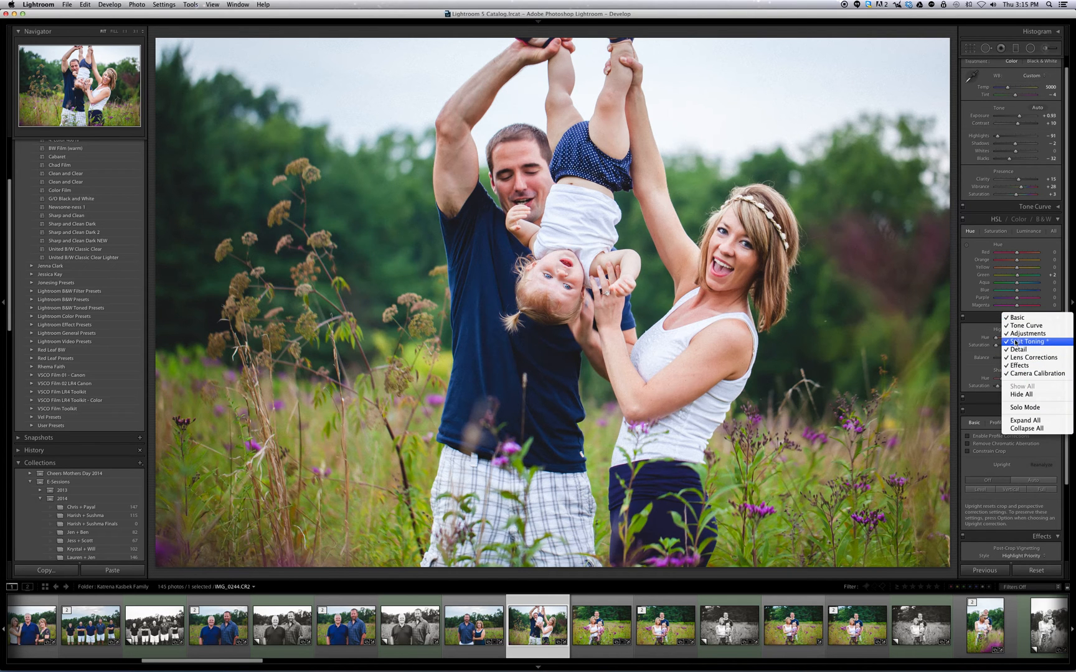
pyautogui.click(983, 317)
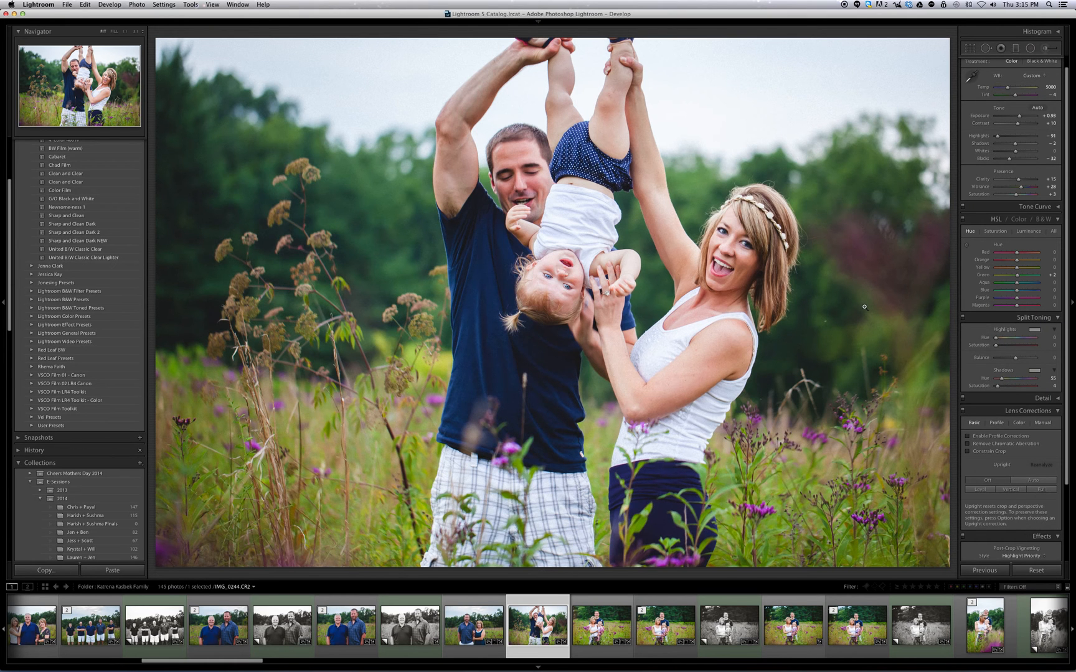
# Advance through the filmstrip to IMG_0256.CR2 and compare its before and after versions side by side.
pyautogui.press('Right')
pyautogui.press('Right')
pyautogui.press('Right')
pyautogui.press('Right')
pyautogui.press('Right')
pyautogui.press('Right')
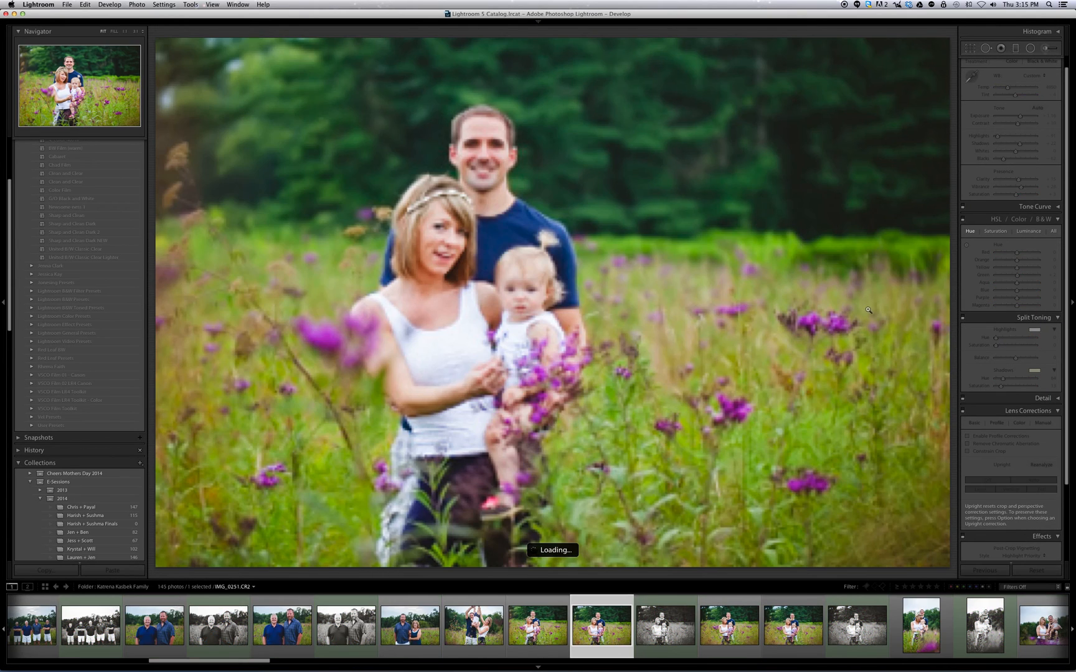
pyautogui.press('Right')
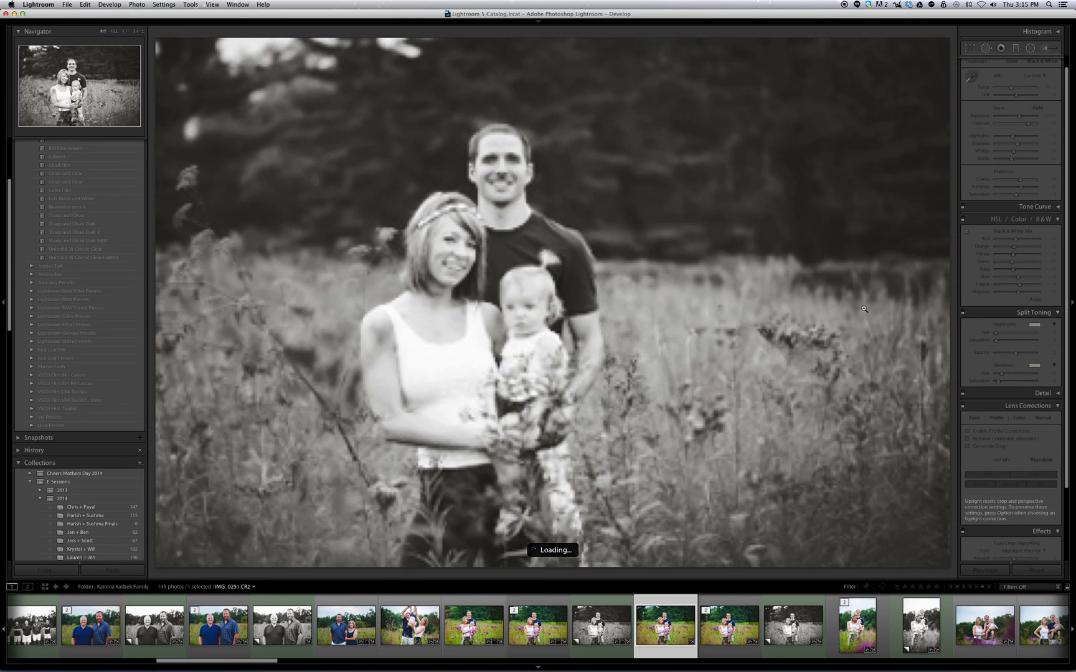
pyautogui.press('Right')
pyautogui.press('Right')
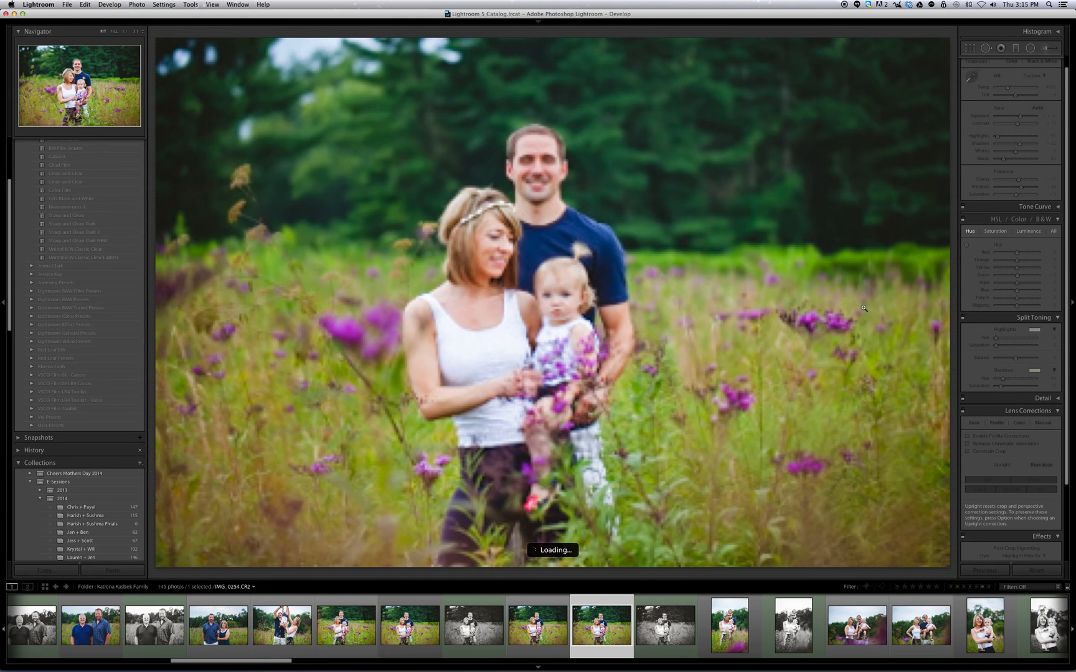
pyautogui.press('y')
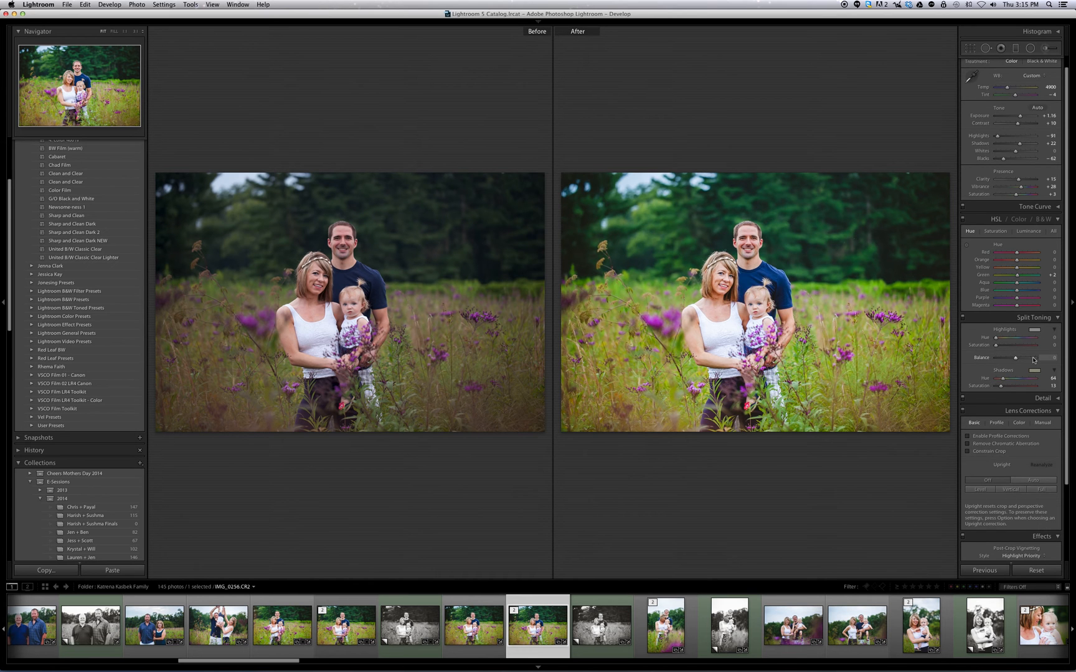
pyautogui.press('y')
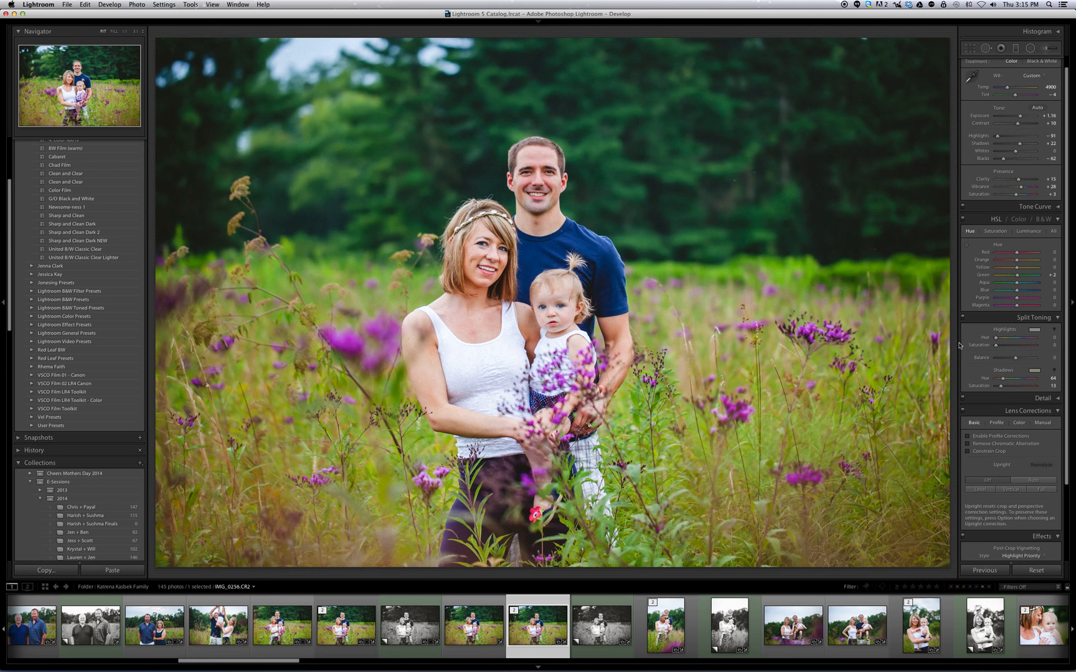
# Widen the develop adjustments panel and set the Split Toning shadows to hue 32 and saturation 0.
pyautogui.moveTo(953, 343); pyautogui.dragTo(909, 353)
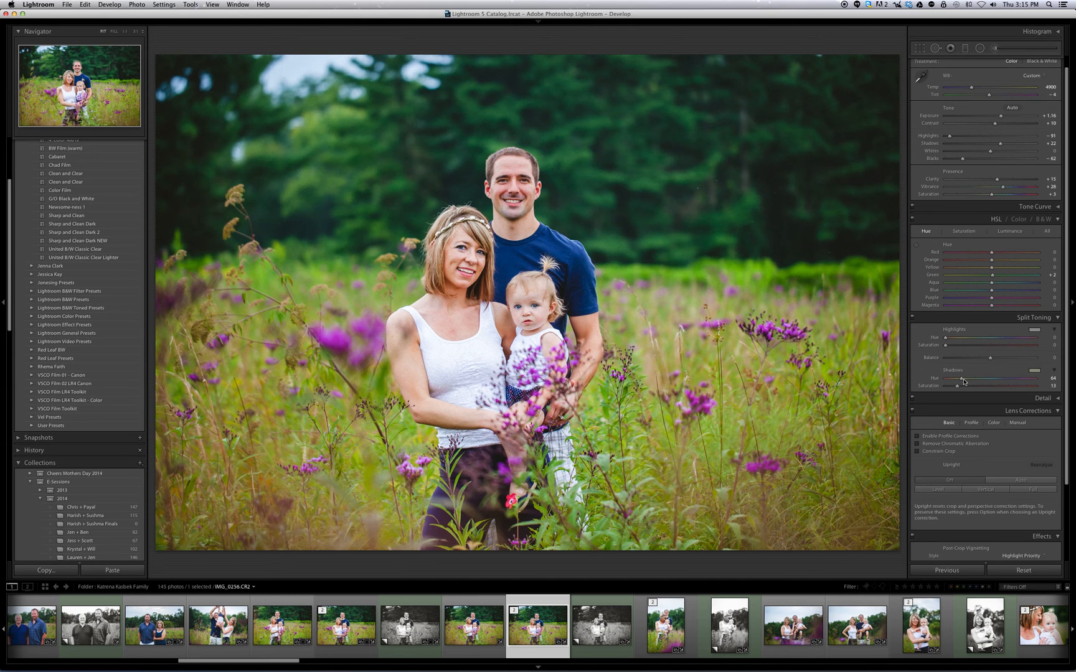
pyautogui.click(1033, 371)
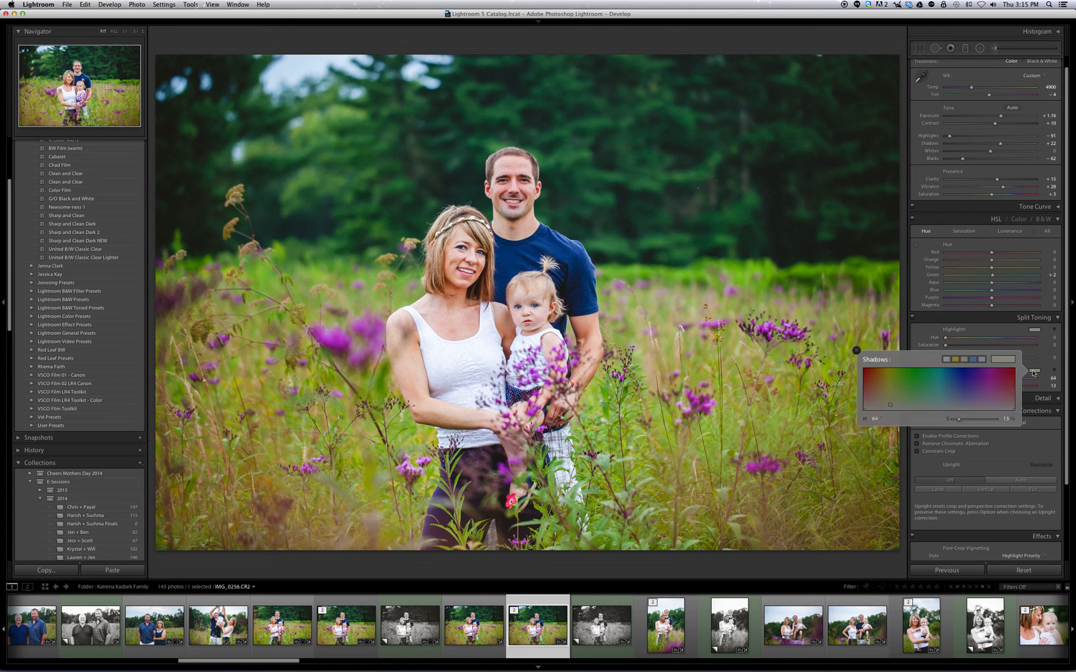
pyautogui.moveTo(890, 404); pyautogui.dragTo(877, 410)
pyautogui.click(1032, 391)
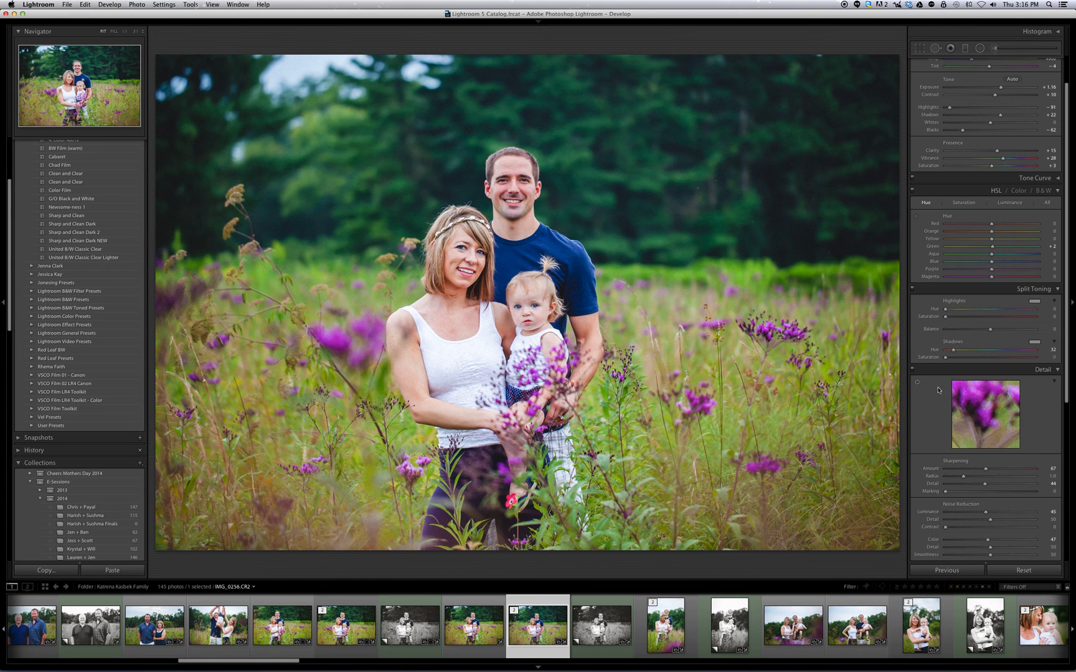
# Give the Split Toning shadows a yellow tint with hue 64 and saturation 13.
pyautogui.click(1032, 346)
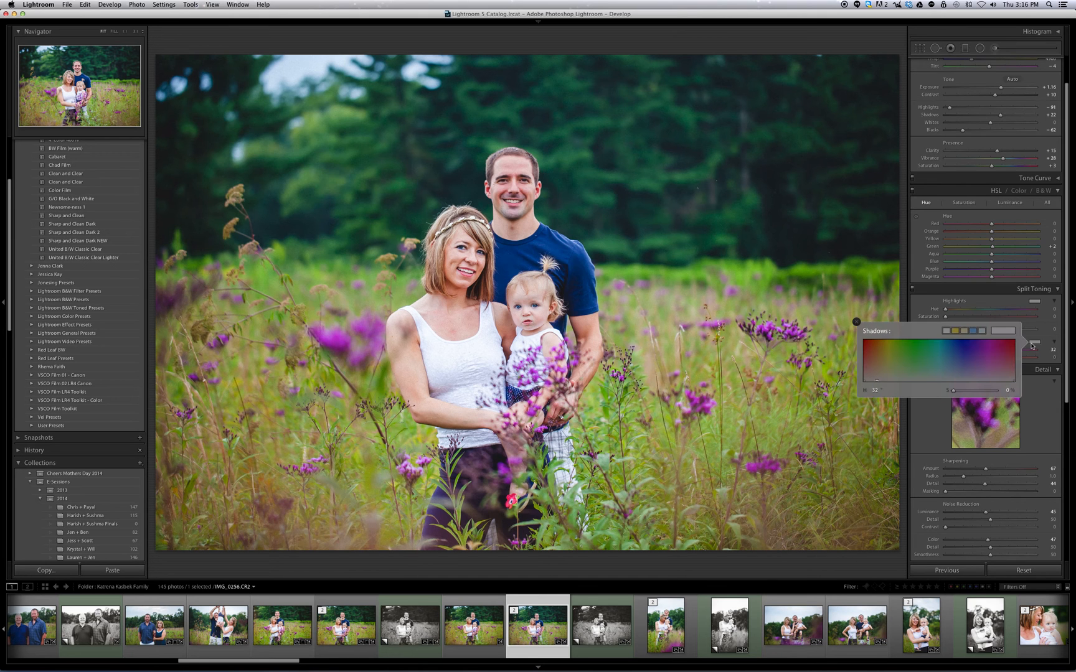
pyautogui.moveTo(956, 378); pyautogui.dragTo(959, 369)
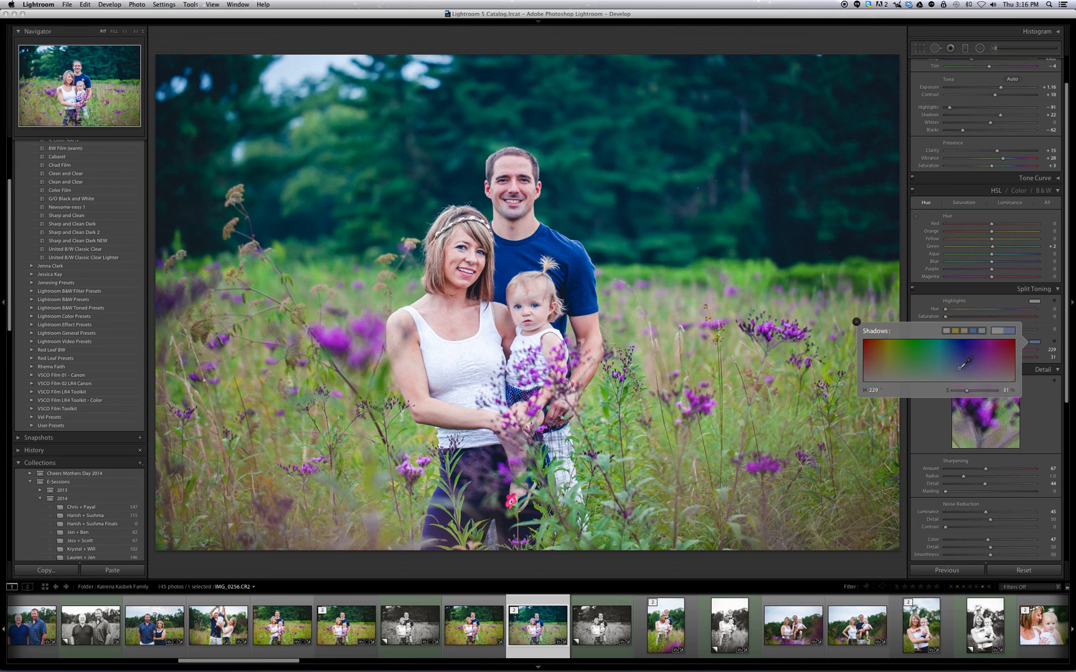
pyautogui.moveTo(959, 368); pyautogui.dragTo(893, 374)
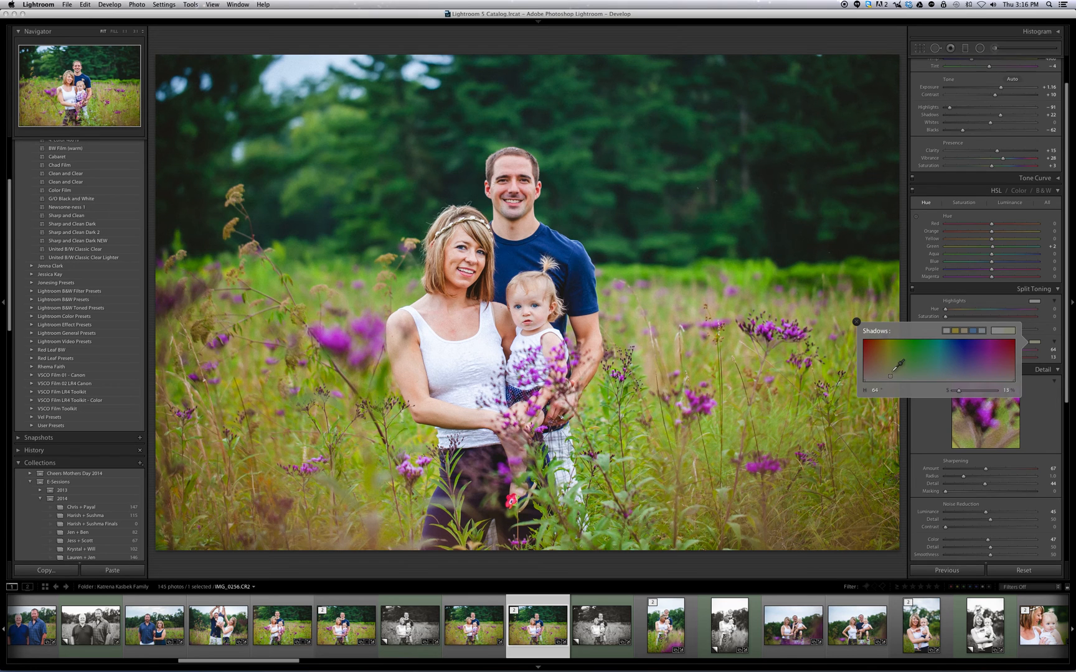
pyautogui.click(1015, 304)
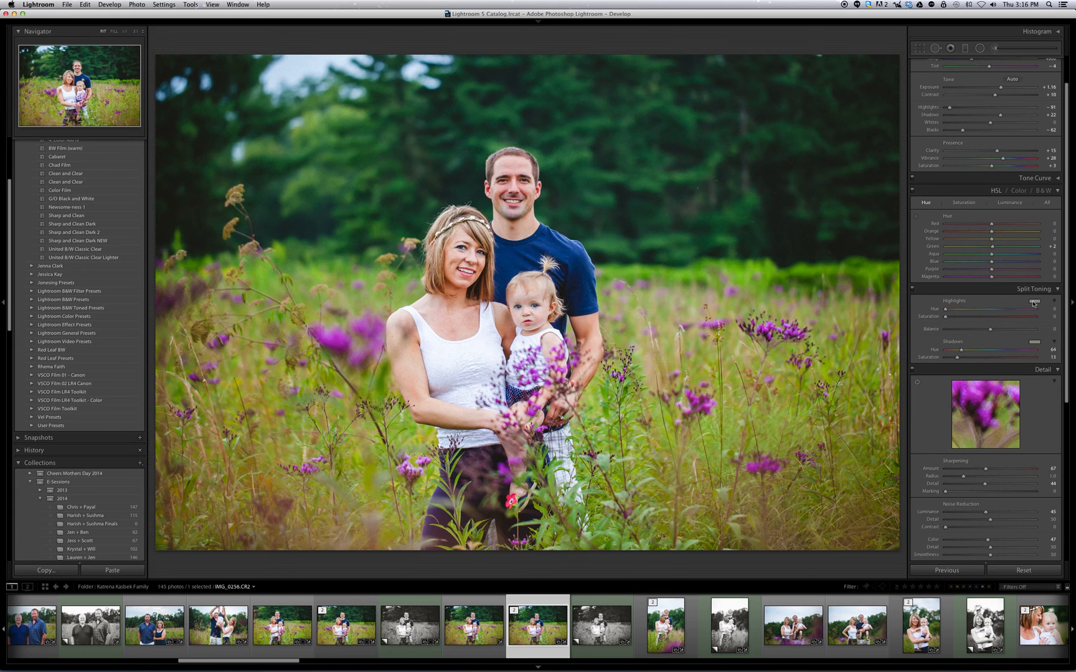
# Try blue Split Toning highlight tints at hues 223 and 207, ending at hue 224 with saturation 0.
pyautogui.click(1033, 302)
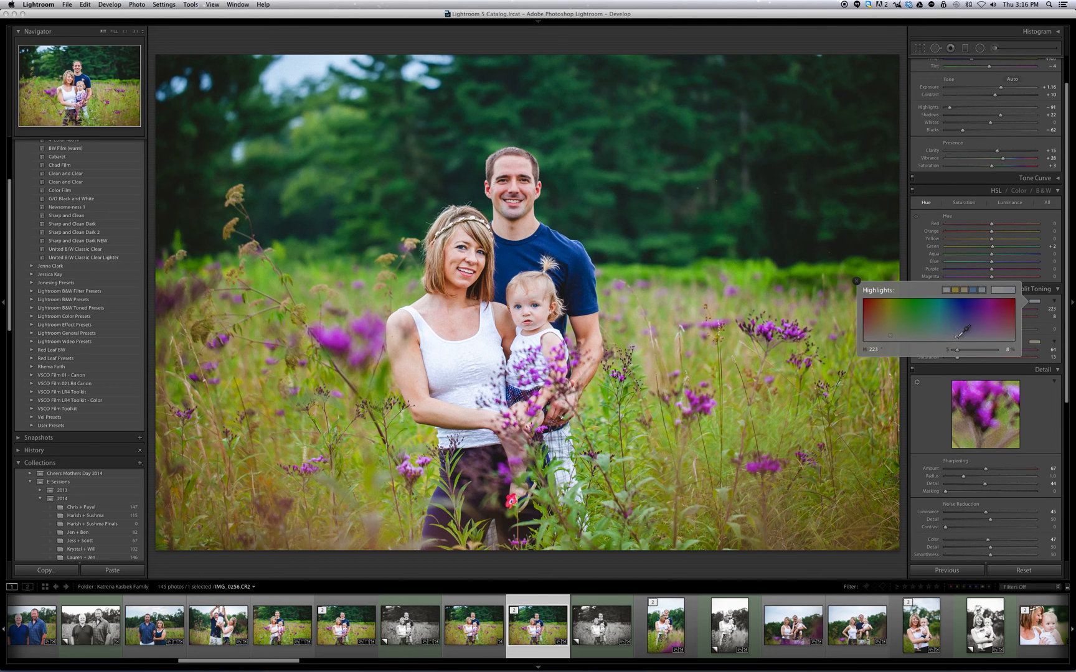
pyautogui.moveTo(959, 335)
pyautogui.mouseDown()
pyautogui.moveTo(947, 313)
pyautogui.moveTo(919, 303)
pyautogui.moveTo(938, 342)
pyautogui.moveTo(950, 337)
pyautogui.mouseUp()
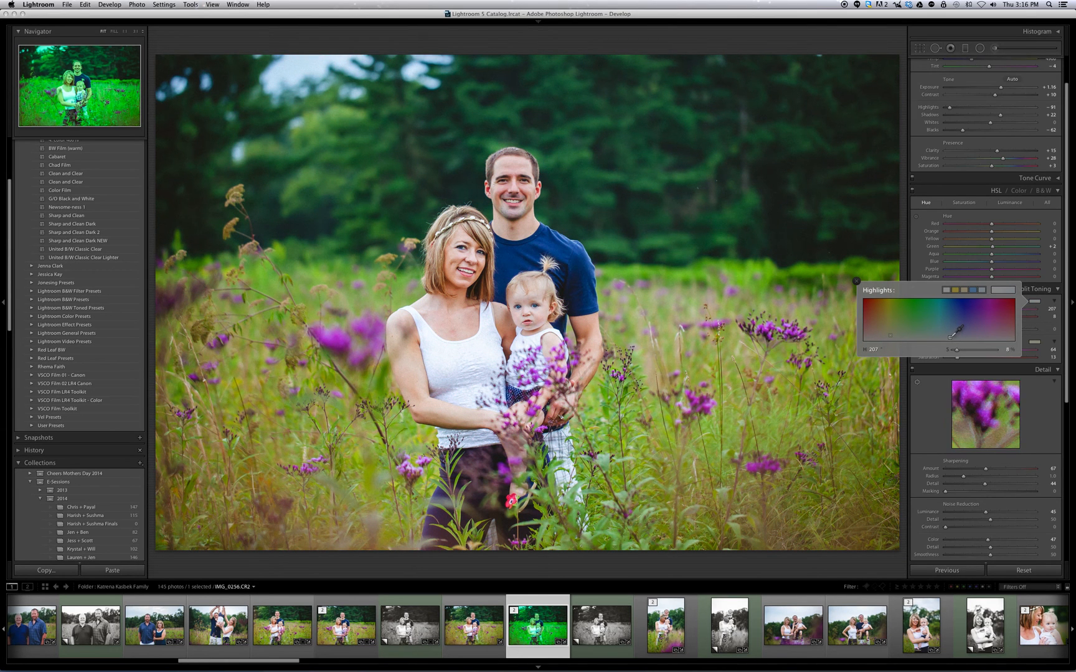
pyautogui.moveTo(950, 337)
pyautogui.mouseDown()
pyautogui.moveTo(972, 337)
pyautogui.moveTo(958, 349)
pyautogui.mouseUp()
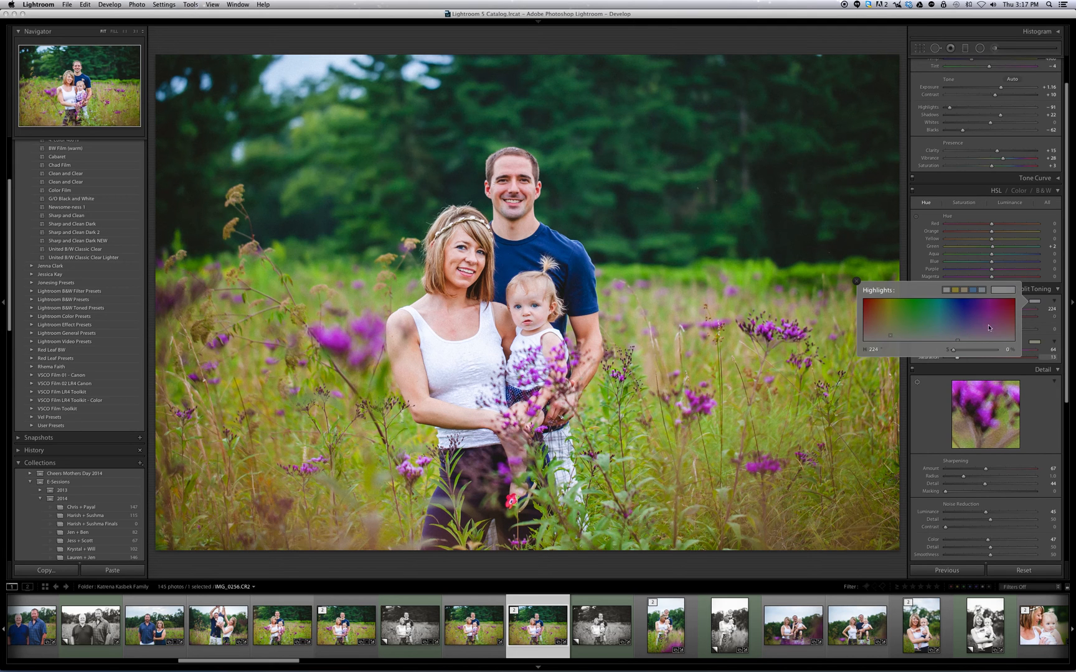
pyautogui.click(1043, 299)
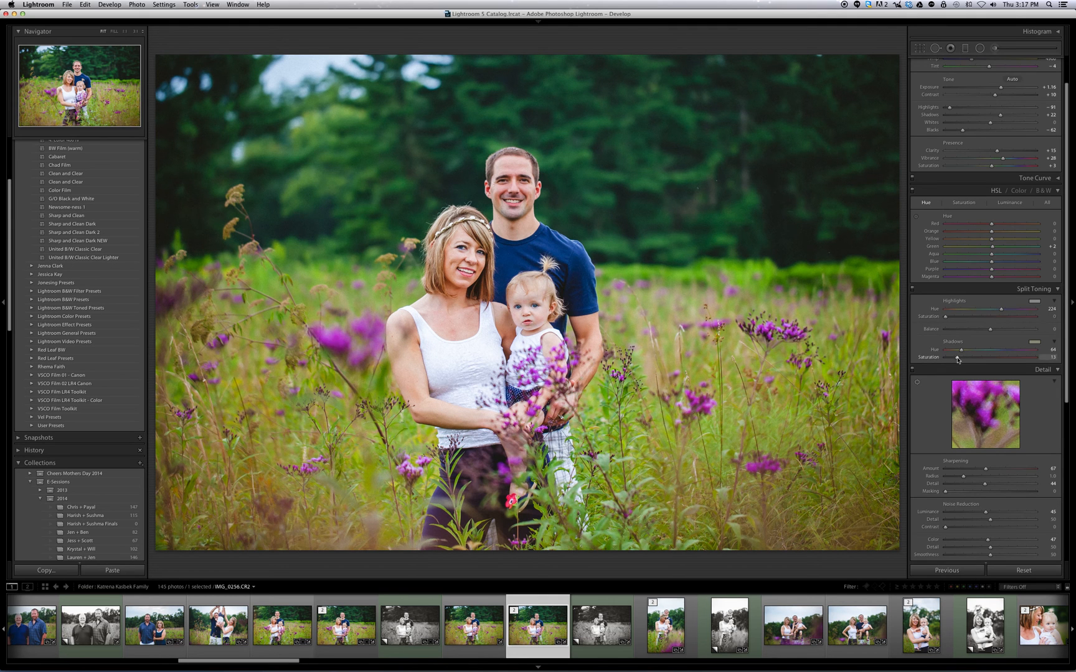
# Test the strength of the shadow tint by setting its saturation to 0 and back to 13.
pyautogui.moveTo(958, 359); pyautogui.dragTo(952, 360)
pyautogui.moveTo(951, 360); pyautogui.dragTo(955, 360)
pyautogui.click(1052, 358)
pyautogui.write('0')
pyautogui.press('Return')
pyautogui.click(1050, 357)
pyautogui.write('13')
pyautogui.press('Return')
# Tint the Split Toning highlights blue with hue 228 and saturation 23, and set the balance to -21.
pyautogui.click(1035, 302)
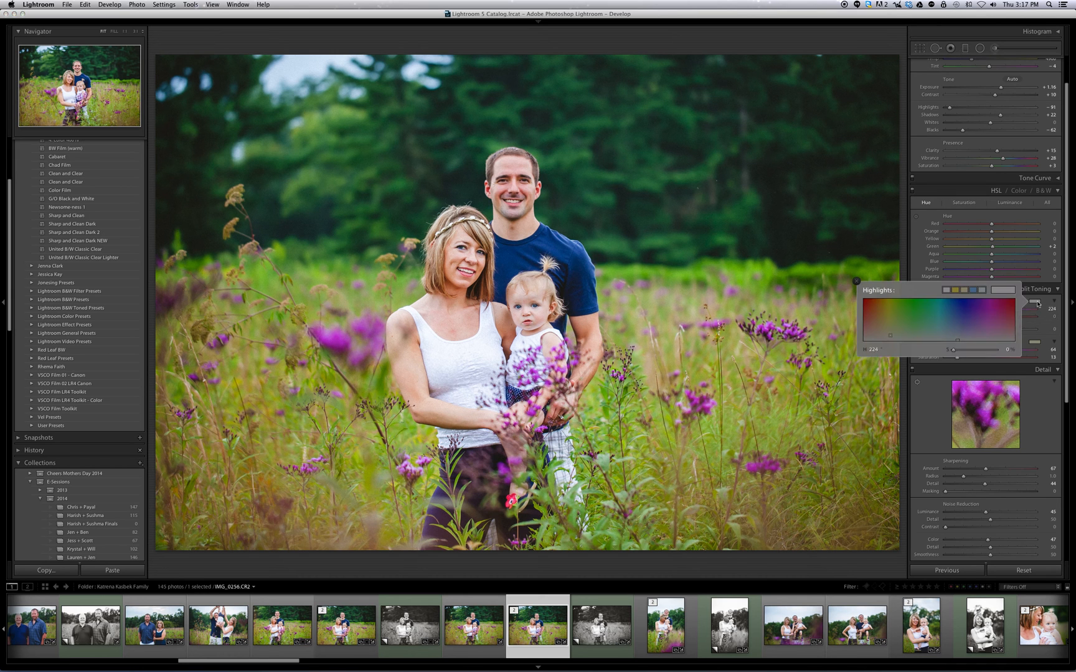
pyautogui.click(958, 333)
pyautogui.click(1048, 329)
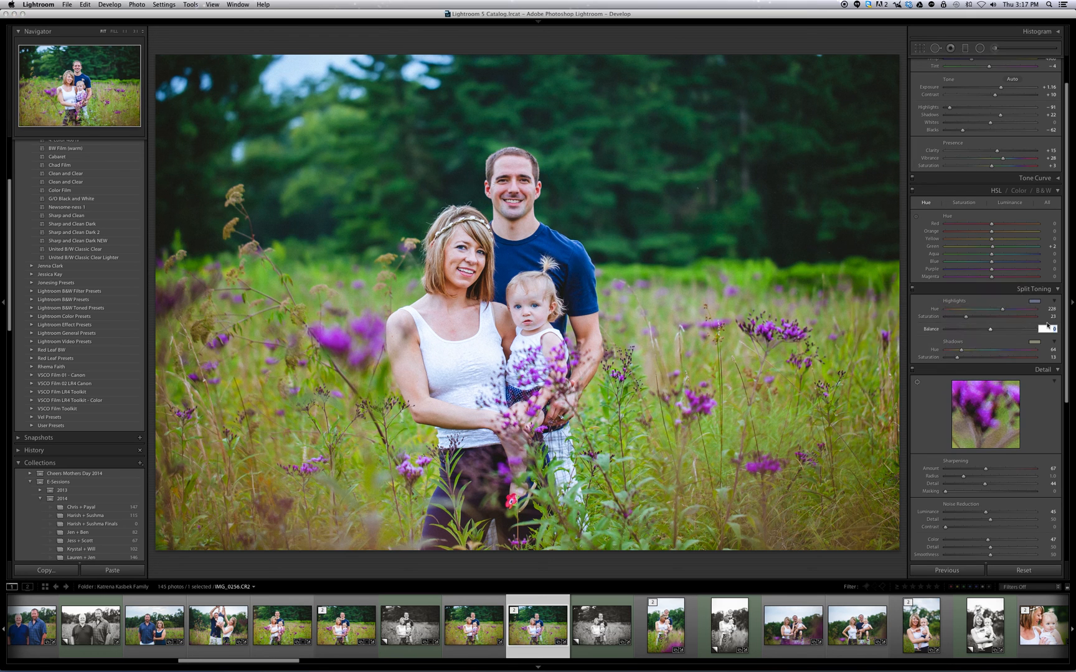
pyautogui.moveTo(991, 331); pyautogui.dragTo(978, 332)
pyautogui.moveTo(980, 333)
pyautogui.mouseDown()
pyautogui.moveTo(1007, 330)
pyautogui.moveTo(982, 331)
pyautogui.mouseUp()
pyautogui.scroll(1, 985, 303)
pyautogui.scroll(1, 985, 303)
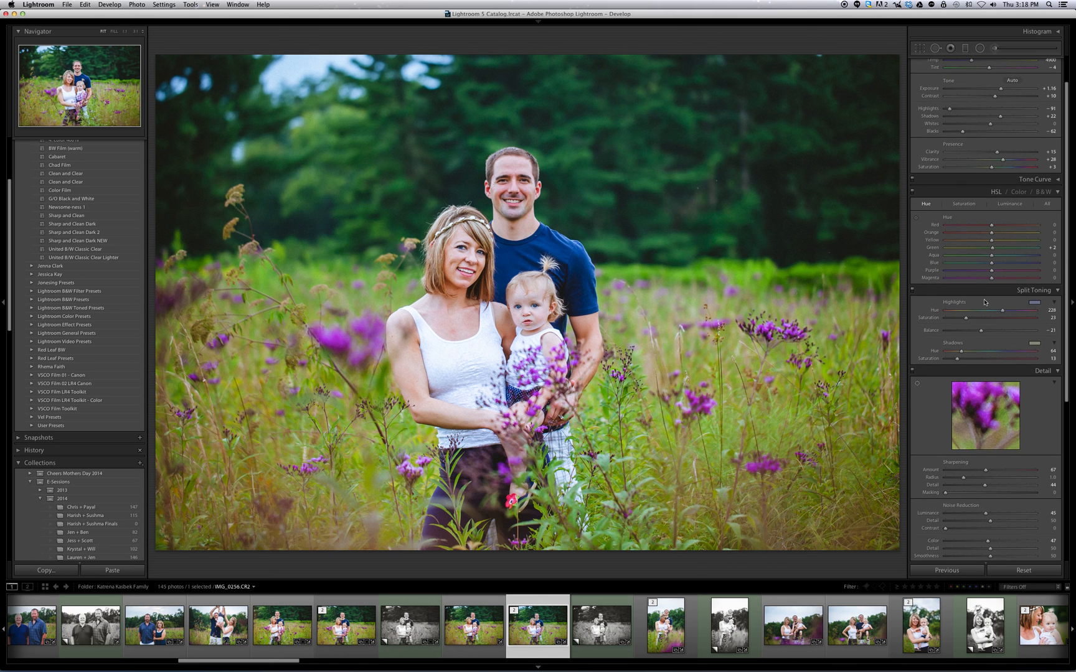
# Reset the Split Toning highlights and undo the trial white balance temperature of 4400.
pyautogui.doubleClick(984, 302)
pyautogui.scroll(3, 984, 302)
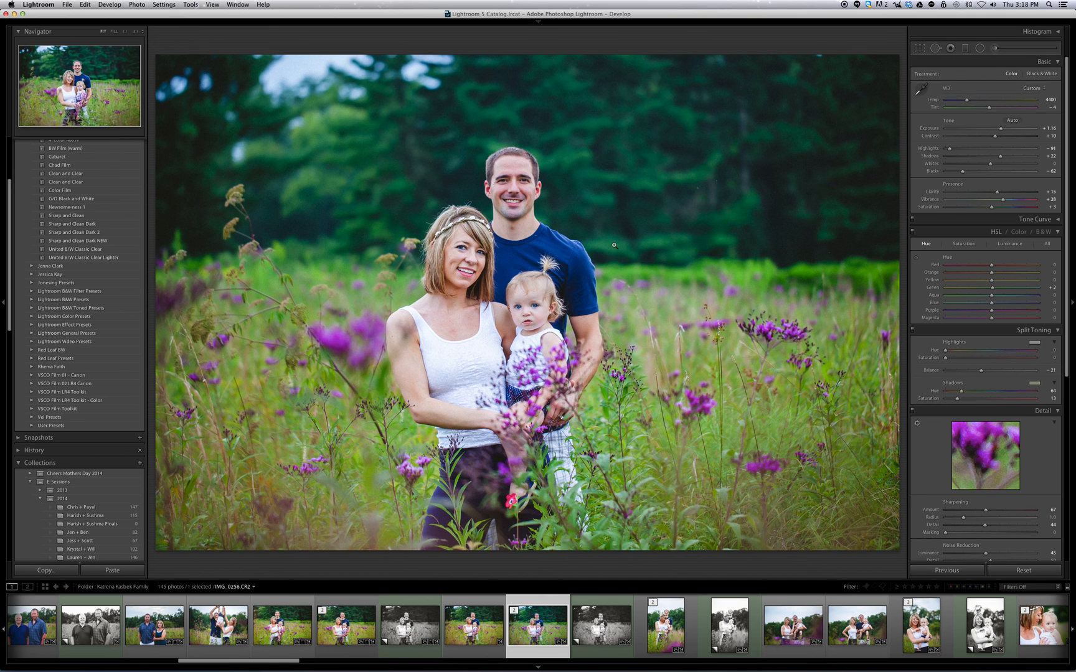
pyautogui.press('super+z')
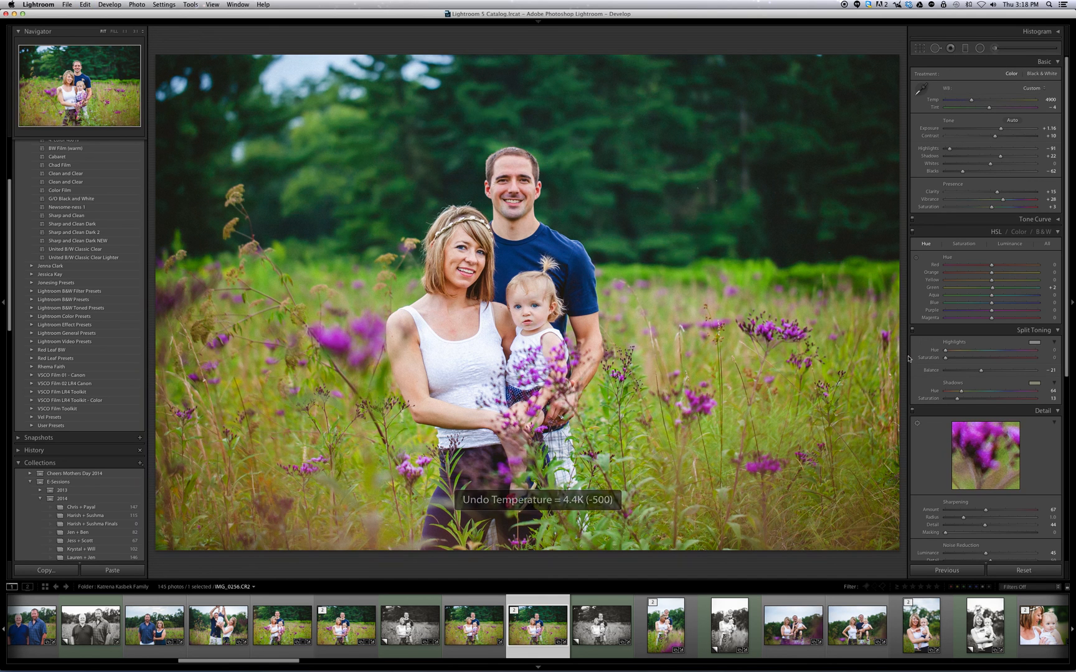
# Try a blue shadow tint at hue 211 and saturation 11, return the shadows to a yellow tint, and collapse Split Toning.
pyautogui.click(1032, 384)
pyautogui.moveTo(938, 416); pyautogui.dragTo(959, 412)
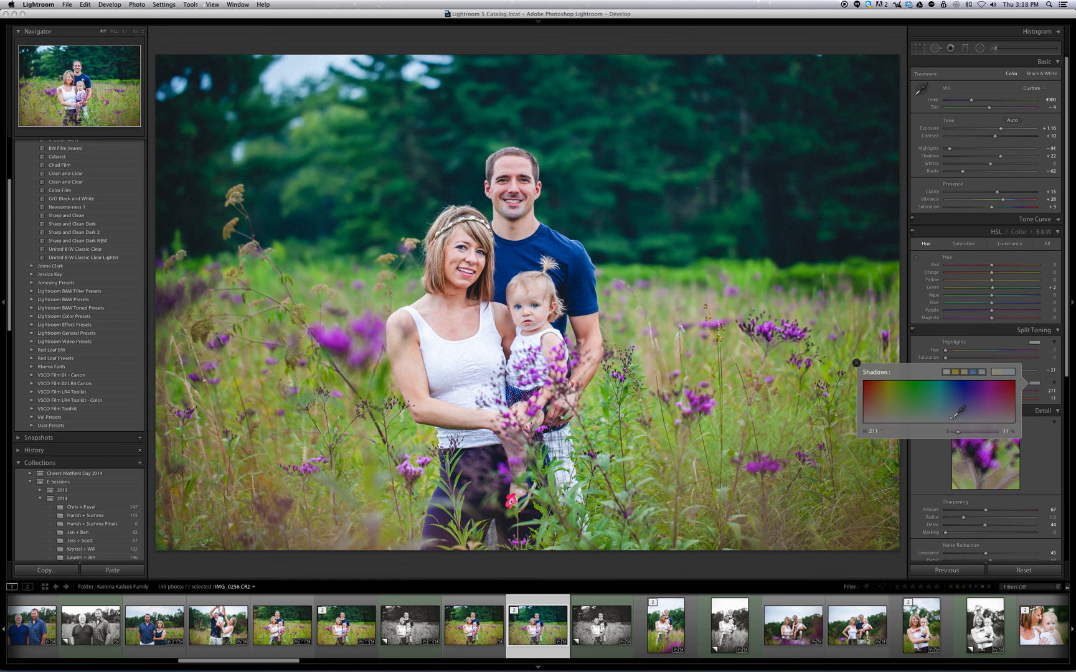
pyautogui.moveTo(952, 418); pyautogui.dragTo(896, 418)
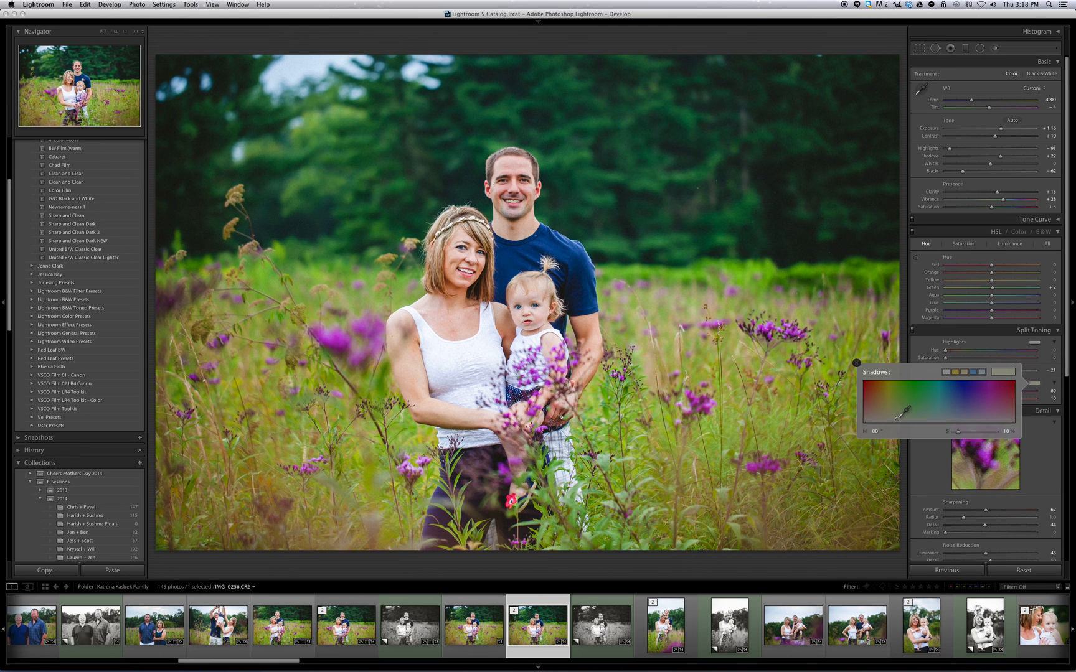
pyautogui.click(1011, 332)
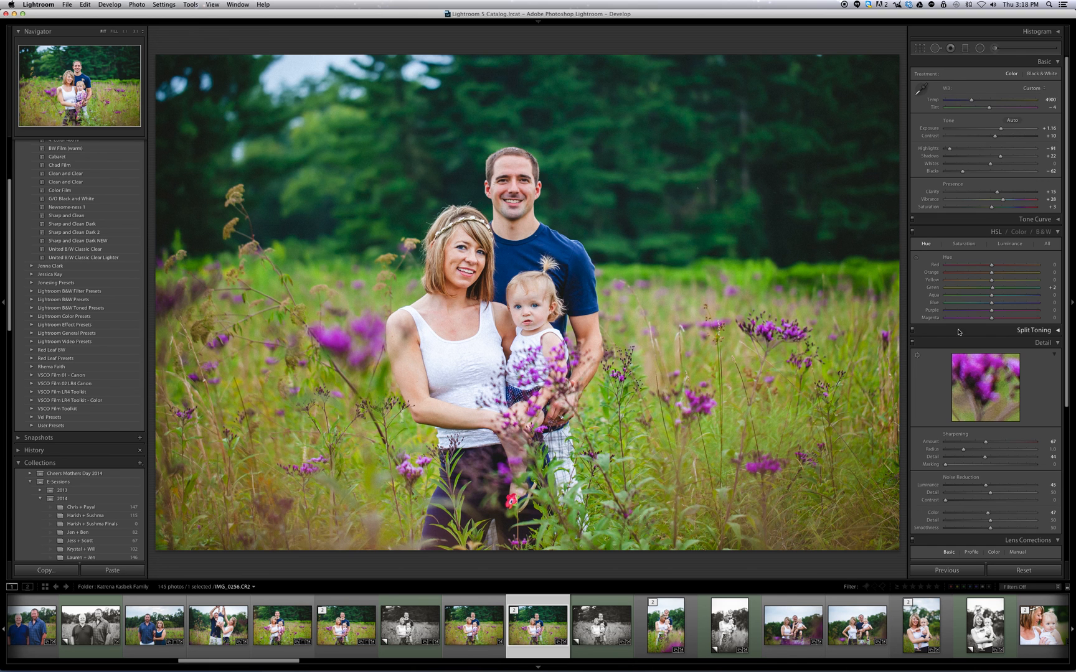
# Compare the photo's before and after versions, first side by side and in the full-size view.
pyautogui.press('y')
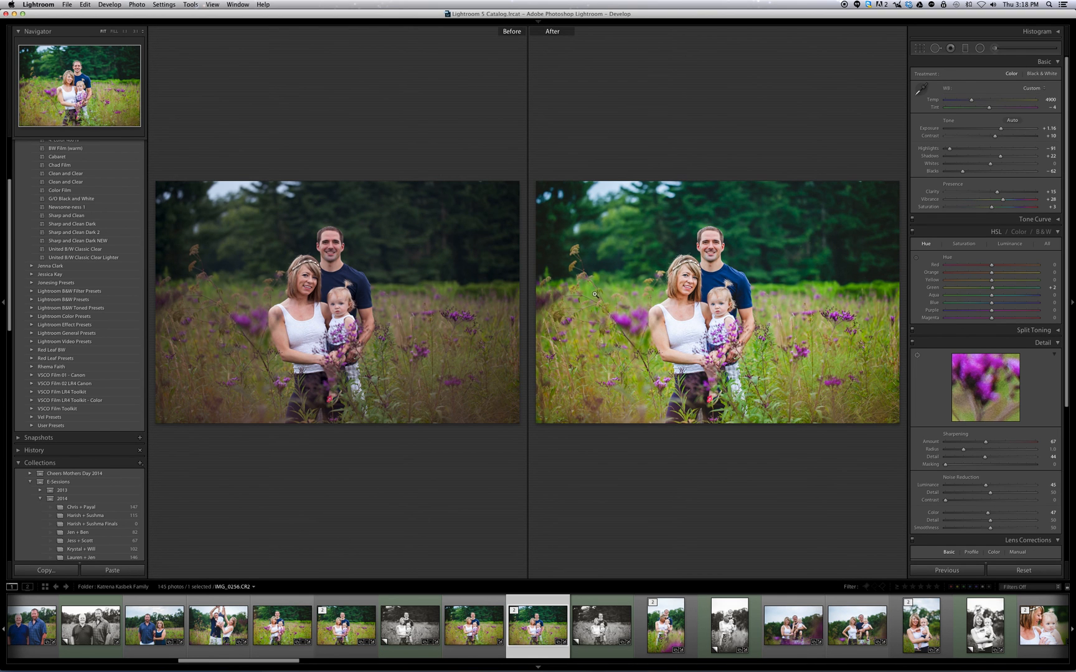
pyautogui.press('\\')
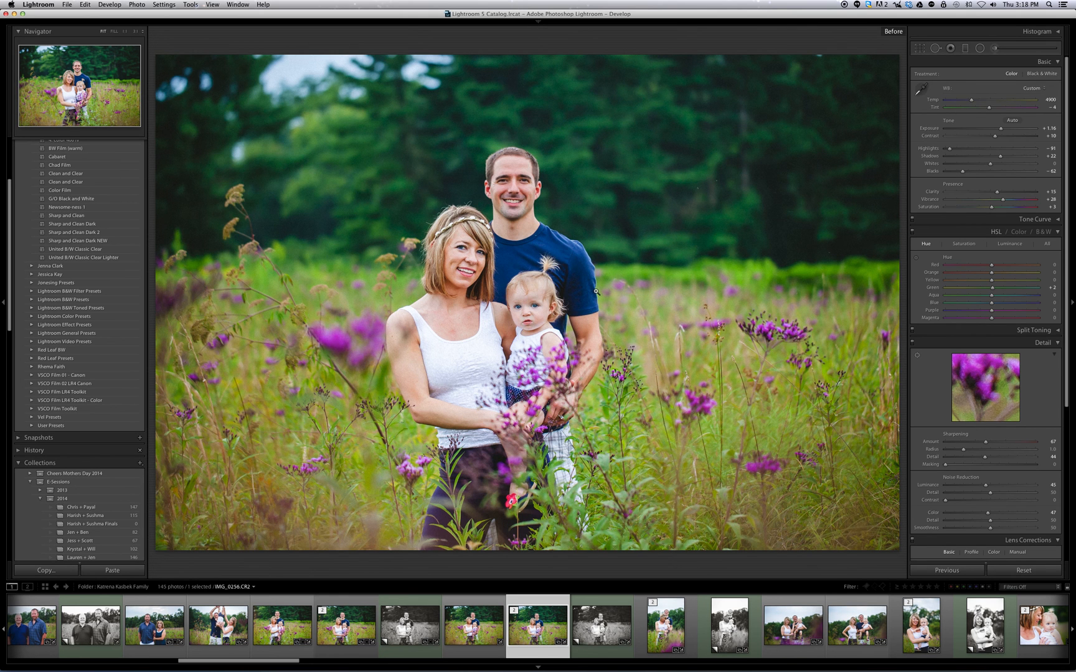
pyautogui.press('\\')
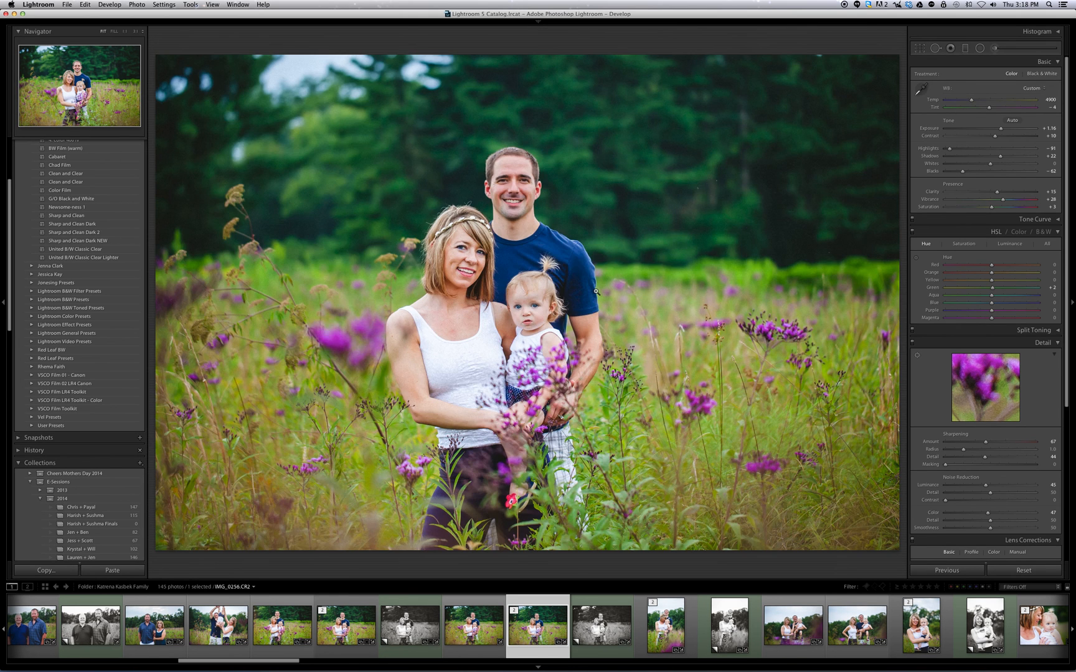